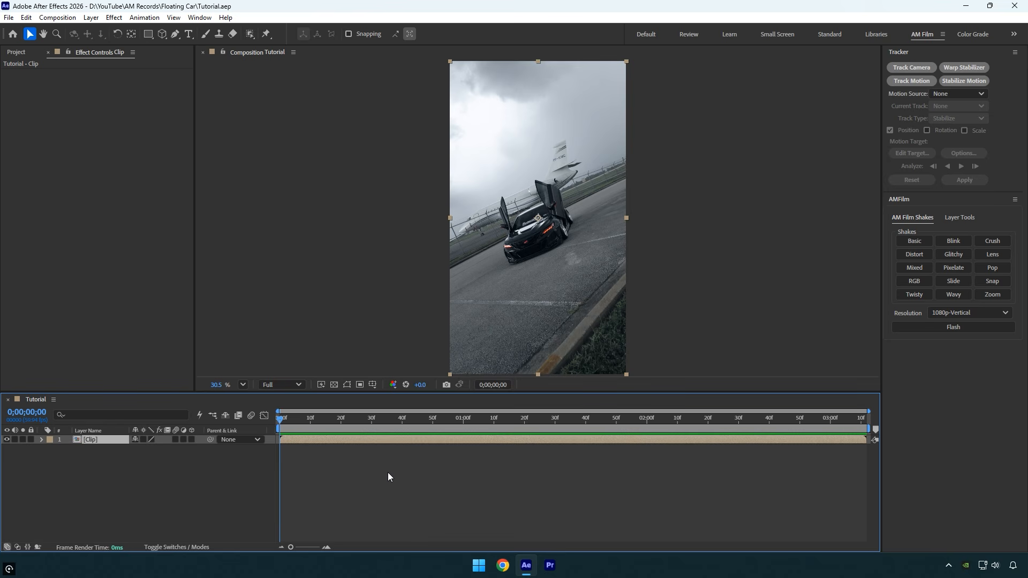
Step: Split the Clip layer at 0;00;01;14 and rename its first part Clean
drag(292, 420, 506, 422)
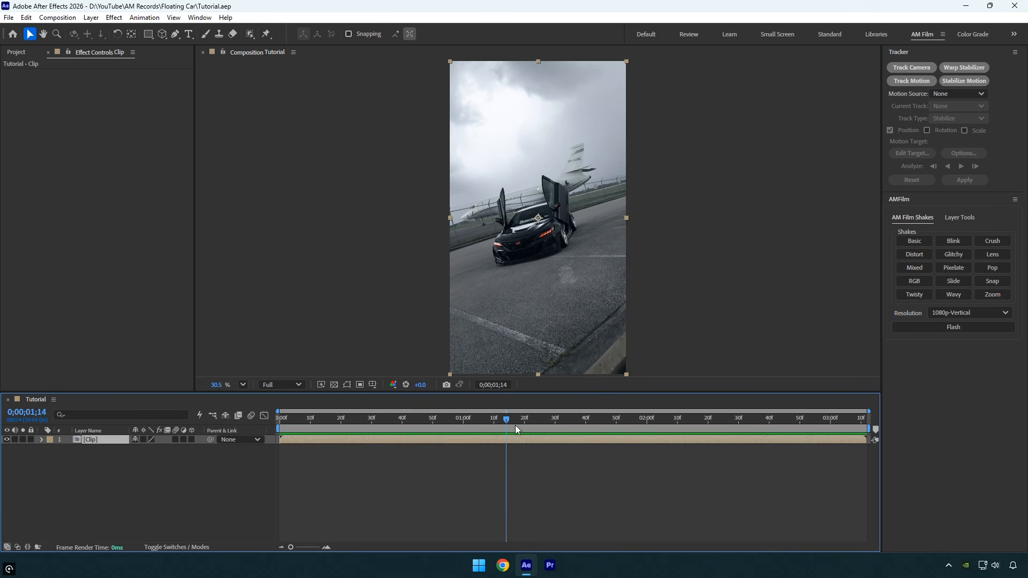
key(ctrl+shift+d)
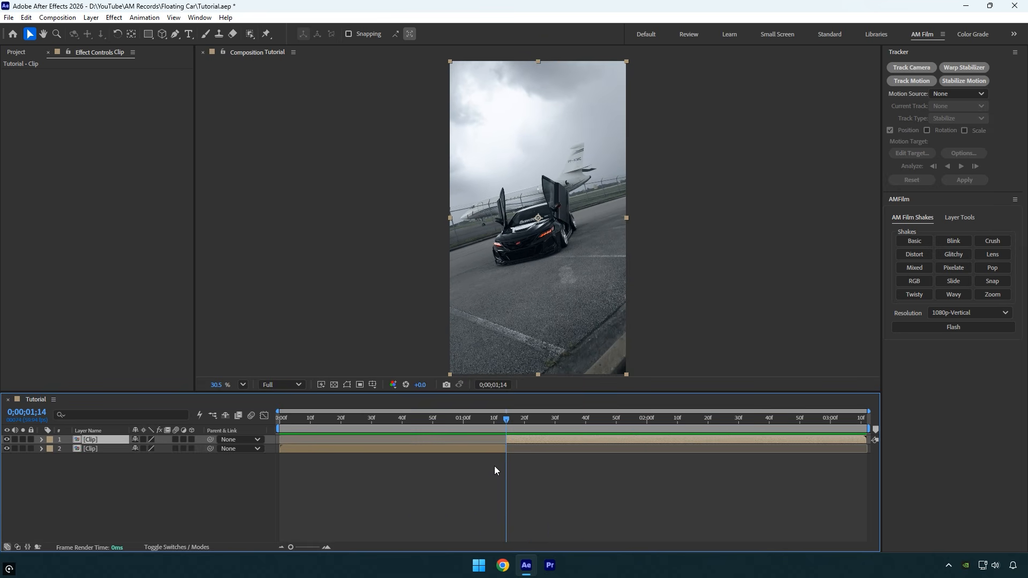
click(287, 449)
key(Return)
text(Clean)
key(Return)
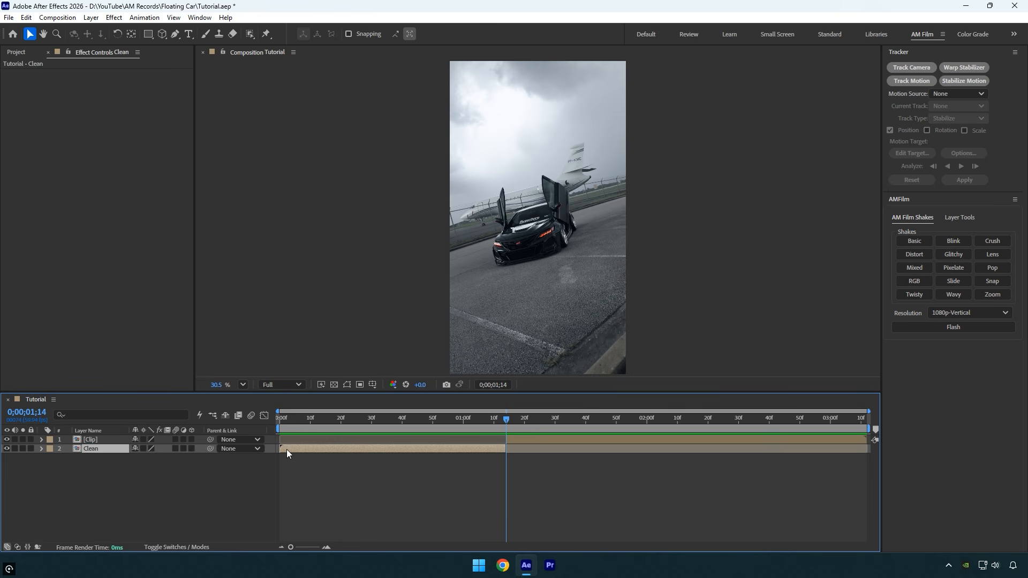
Step: Duplicate the Clean layer, rename the copy Car only, and hide it
key(ctrl+d)
key(Return)
text(Car only)
key(Return)
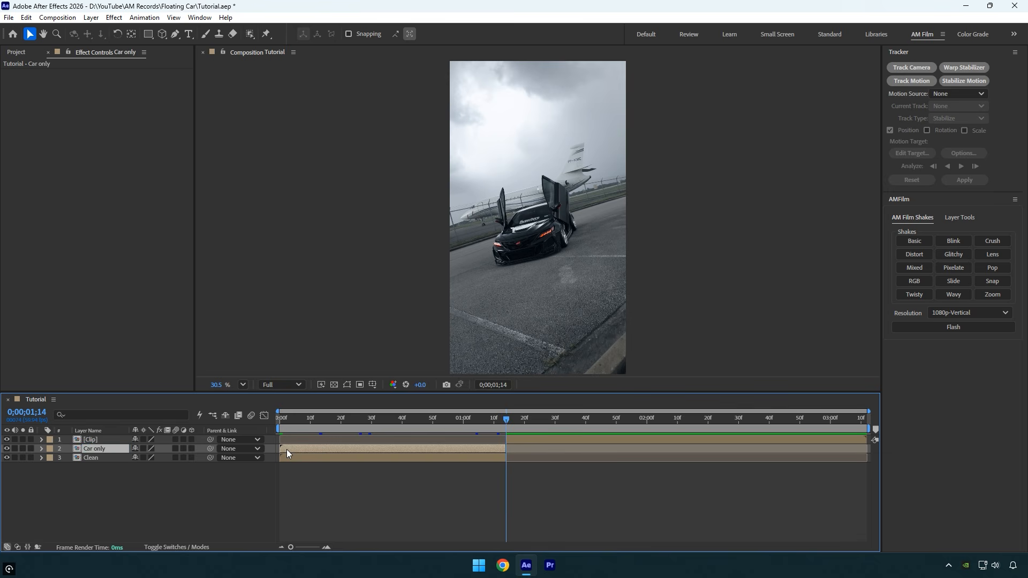
click(7, 449)
Step: Apply the Mocha AE effect to the Clean layer at the first frame and launch Mocha
click(84, 459)
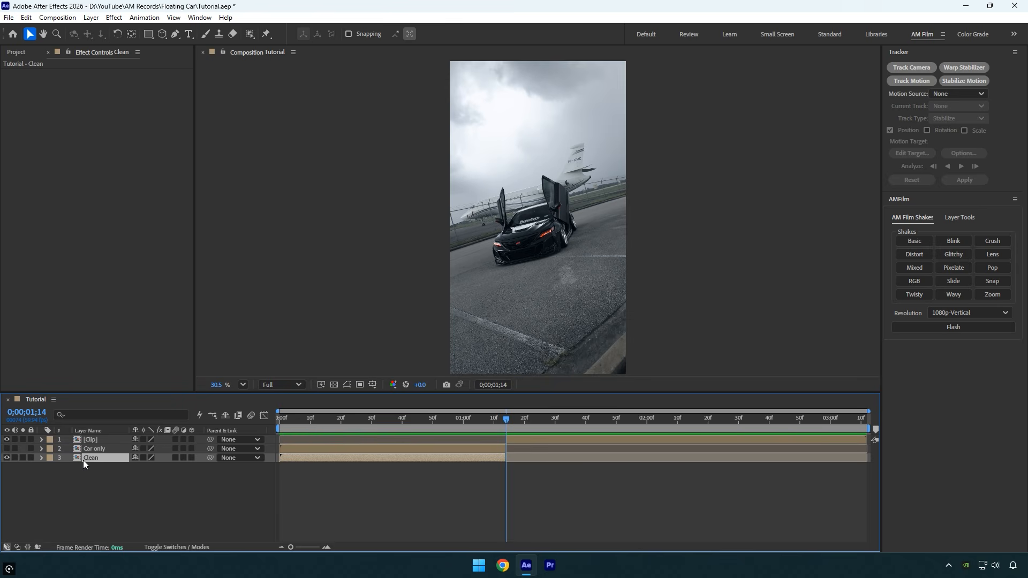
drag(499, 423, 268, 447)
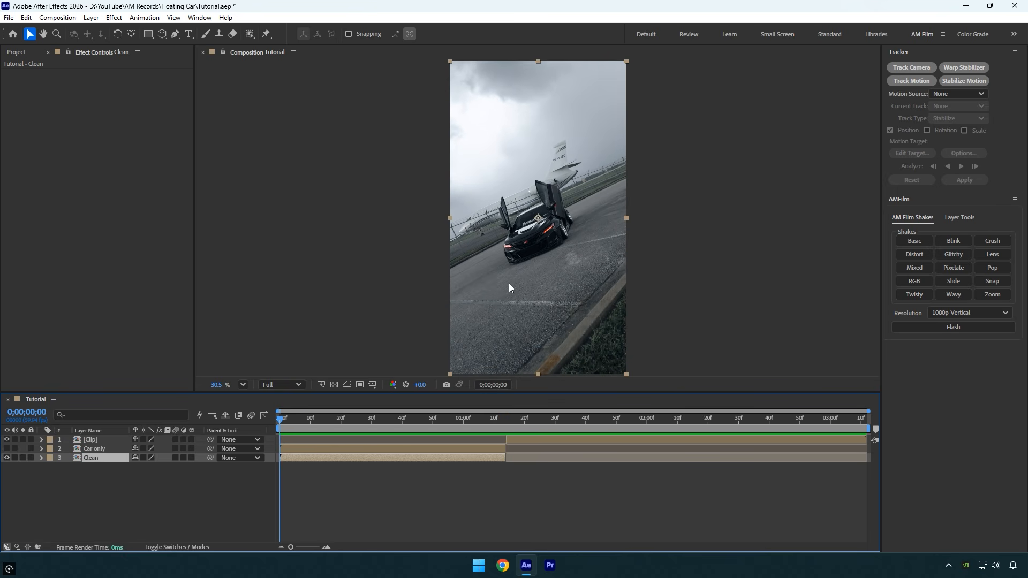
key(ctrl+space)
text(moc)
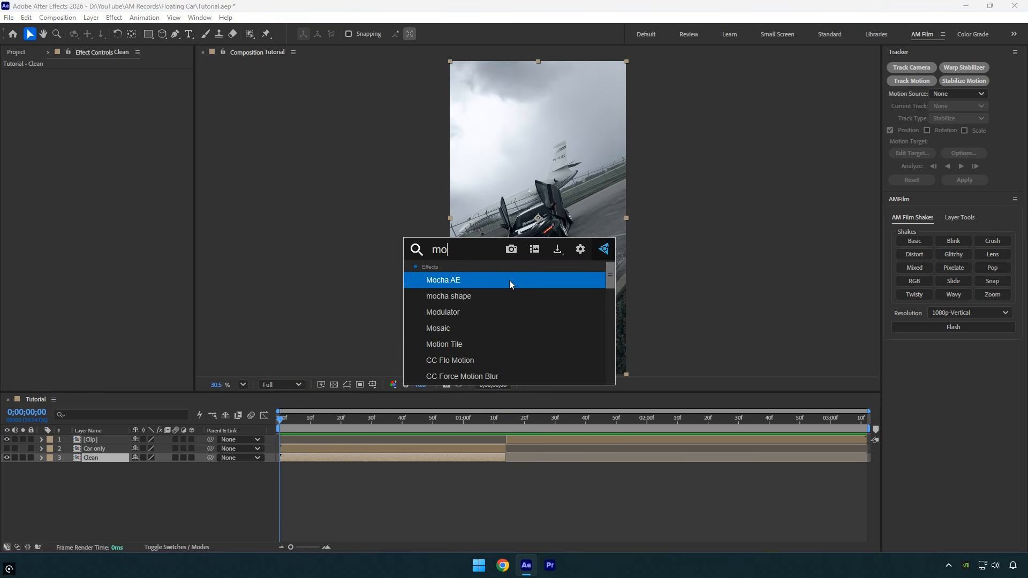
key(Return)
click(64, 101)
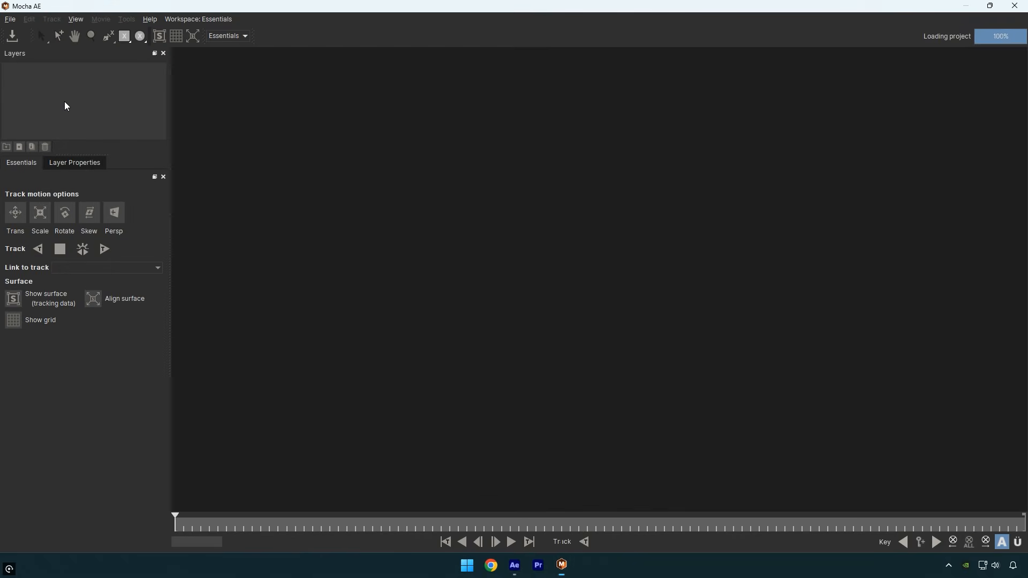
Step: Draw a closed spline loosely around the whole car, including both raised doors, the mirror and the wheels
click(107, 36)
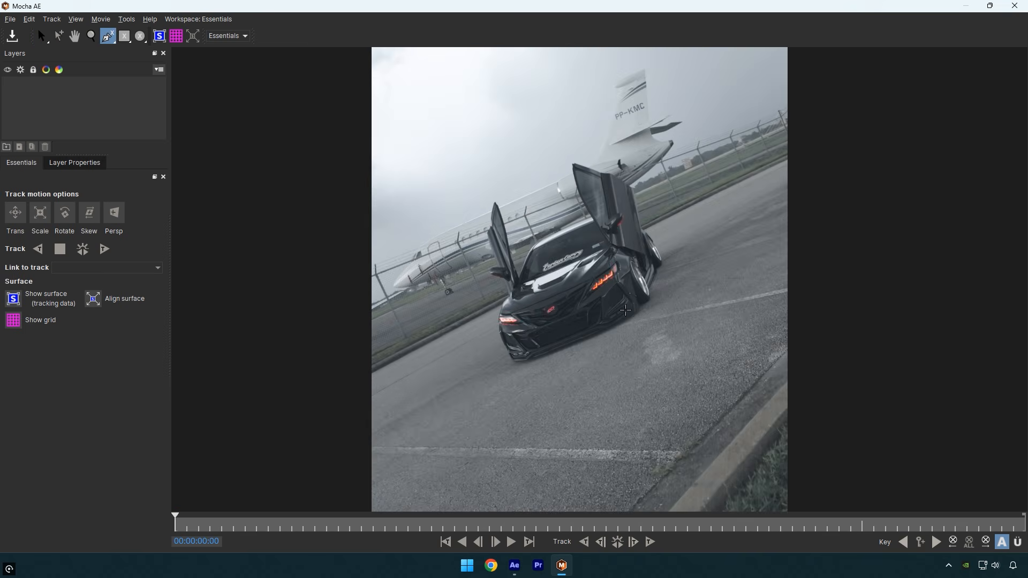
click(478, 169)
click(473, 183)
click(468, 204)
click(466, 218)
click(465, 233)
click(473, 251)
click(480, 267)
click(477, 274)
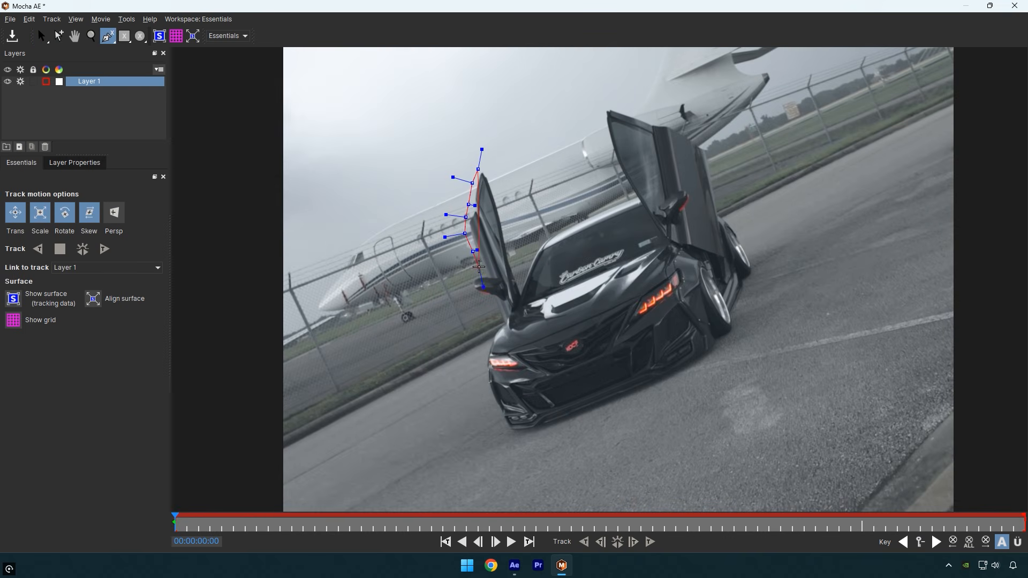
click(485, 390)
click(504, 437)
click(578, 425)
click(711, 365)
click(743, 325)
click(756, 276)
click(747, 235)
click(737, 220)
click(724, 214)
click(717, 171)
click(678, 126)
click(636, 108)
click(611, 106)
click(606, 148)
click(631, 196)
click(564, 220)
click(538, 231)
click(529, 255)
click(521, 282)
click(521, 303)
click(498, 194)
click(483, 156)
click(481, 168)
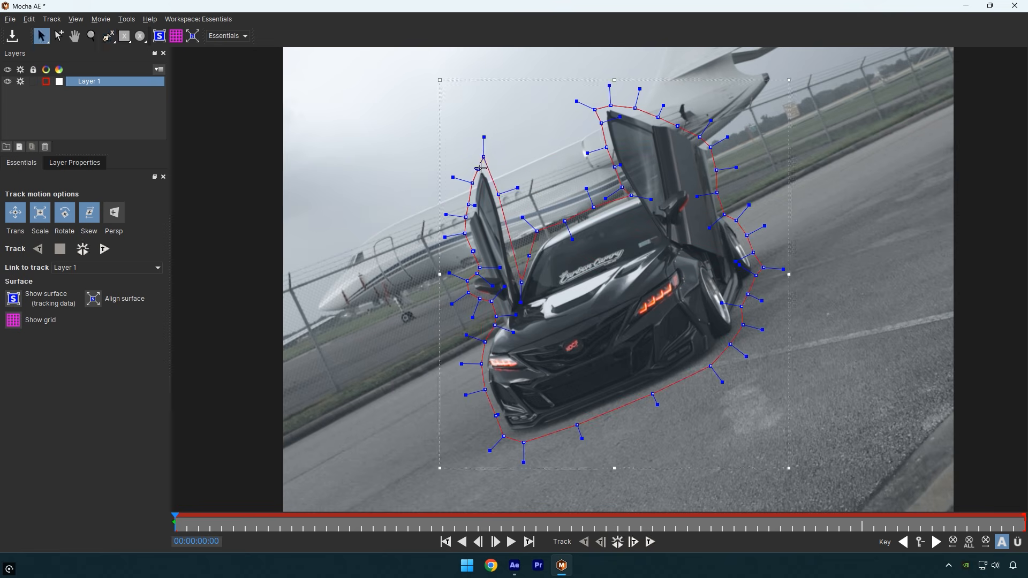
Step: Track the car outline forward through the clip and adjust the spline points near both door tips at the last frame
click(106, 250)
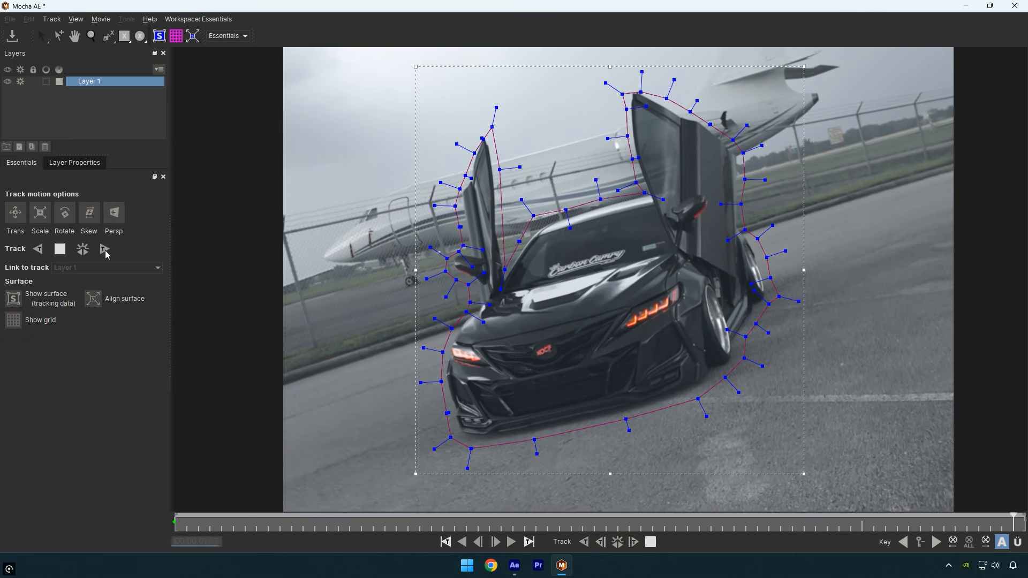
scroll(490, 123, up, 2)
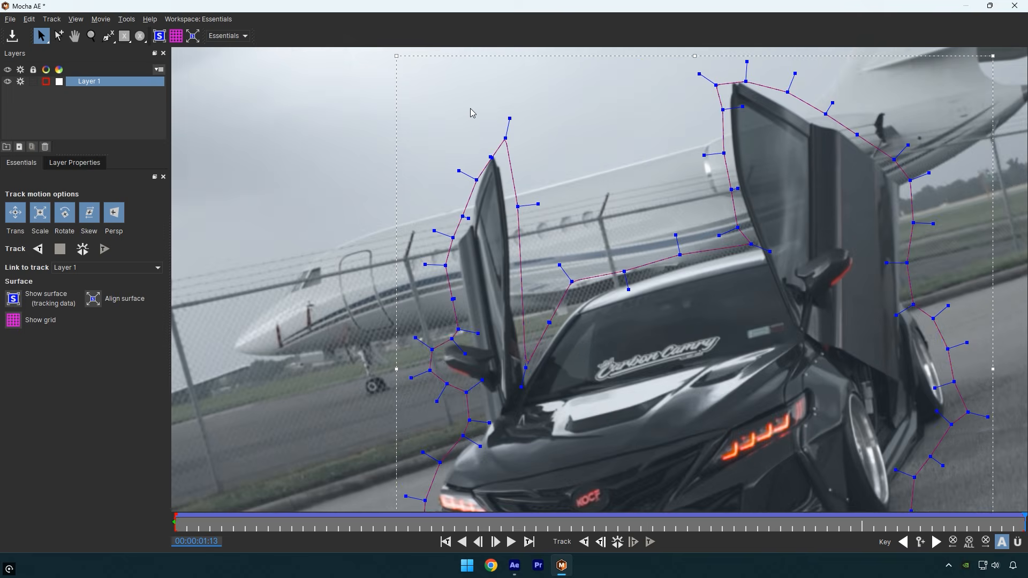
drag(494, 162, 475, 186)
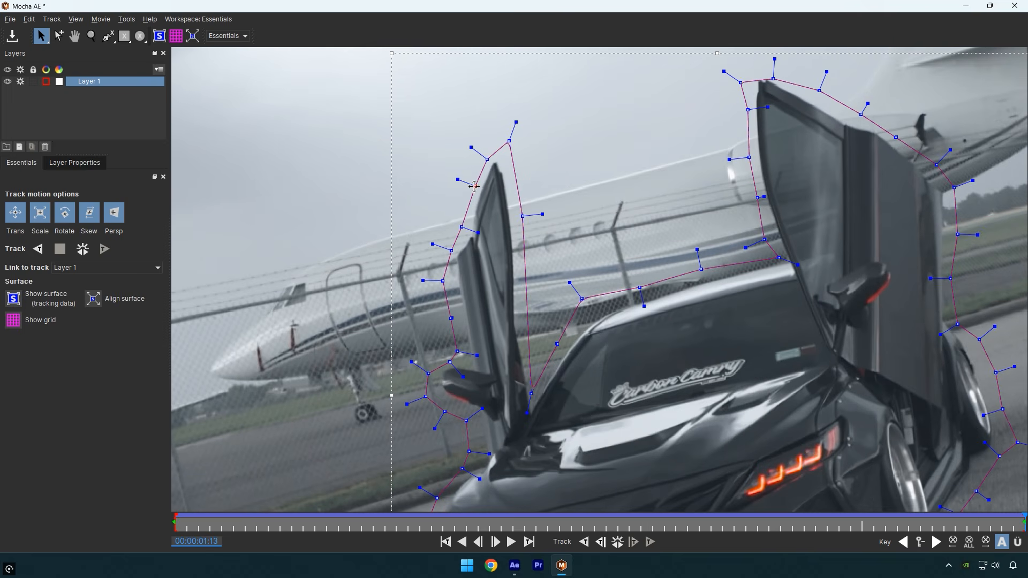
key(x)
drag(649, 397, 563, 404)
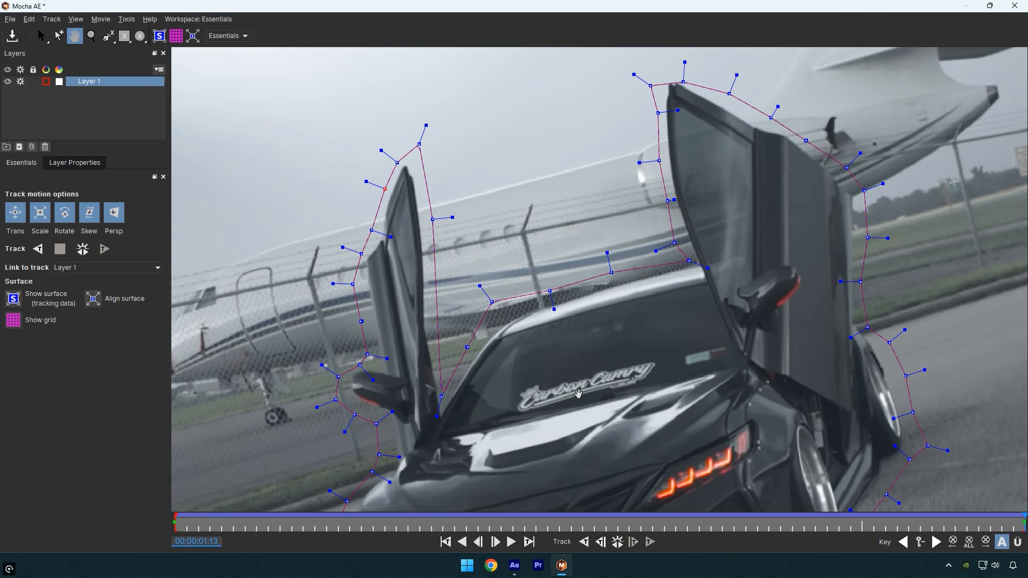
drag(683, 82, 682, 73)
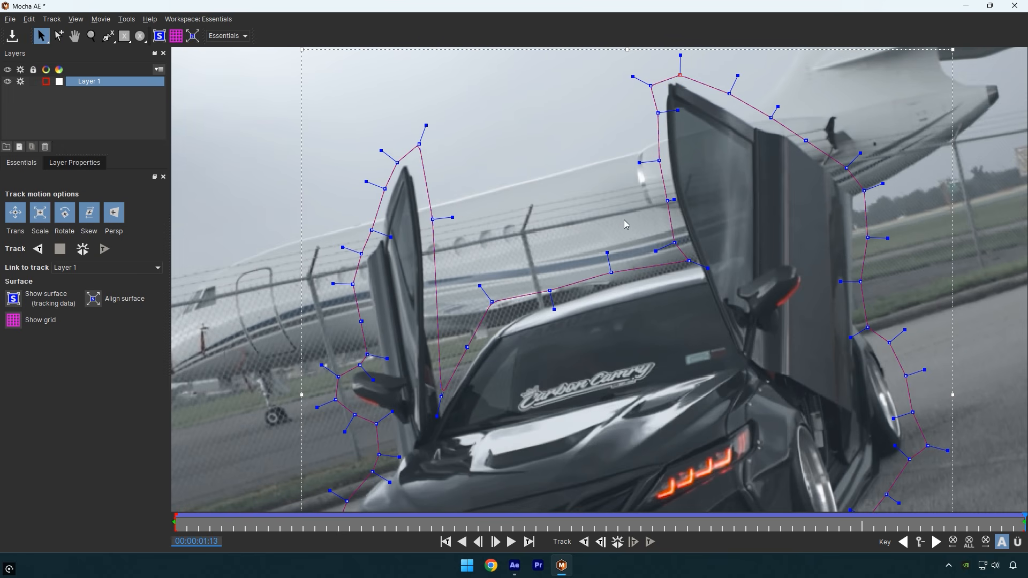
Step: Save the Mocha project and return to After Effects
key(asterisk)
click(19, 44)
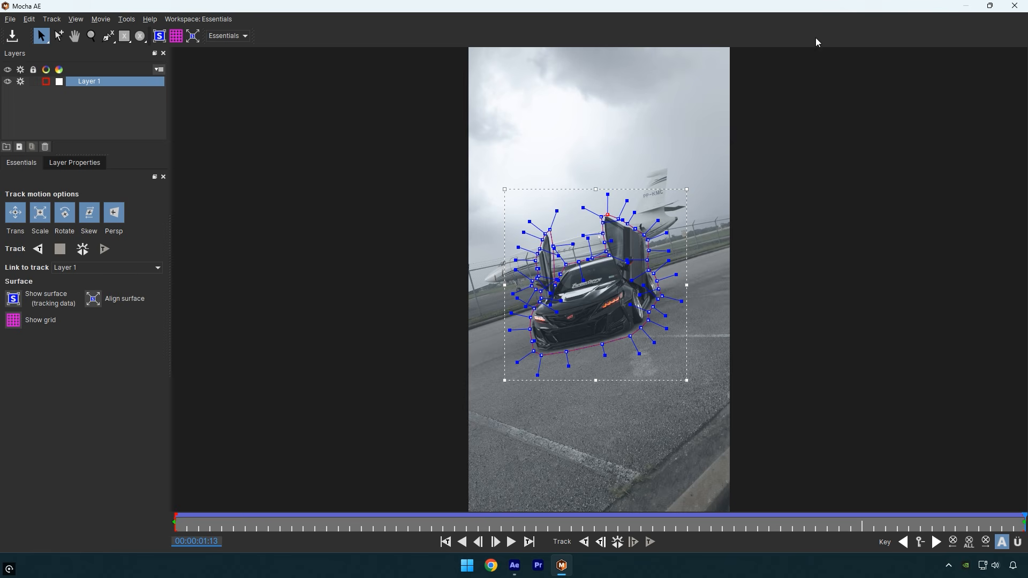
click(1015, 6)
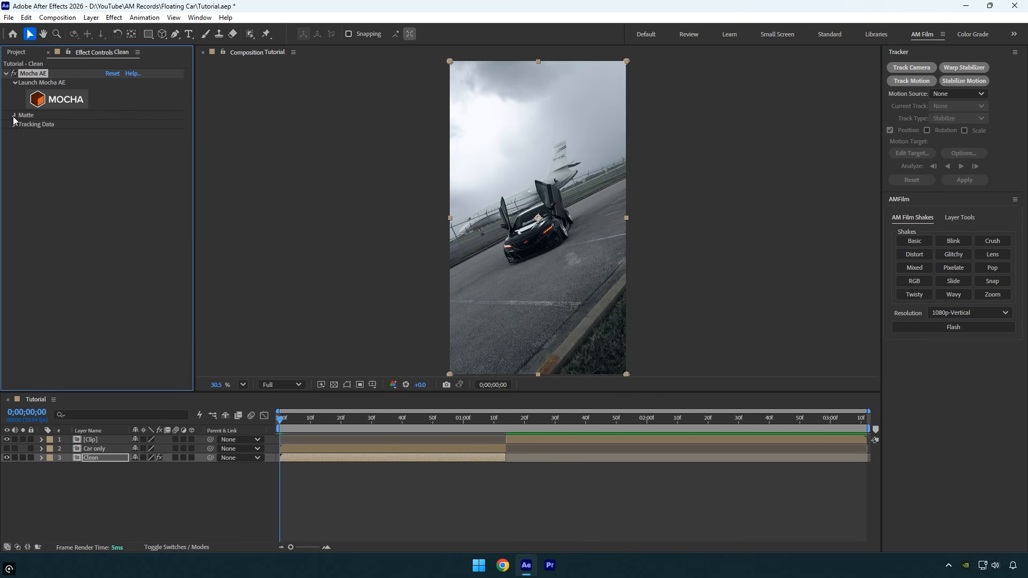
Step: Create masks on the Clean layer from the Mocha track and set the mask mode to Subtract
click(15, 115)
click(138, 197)
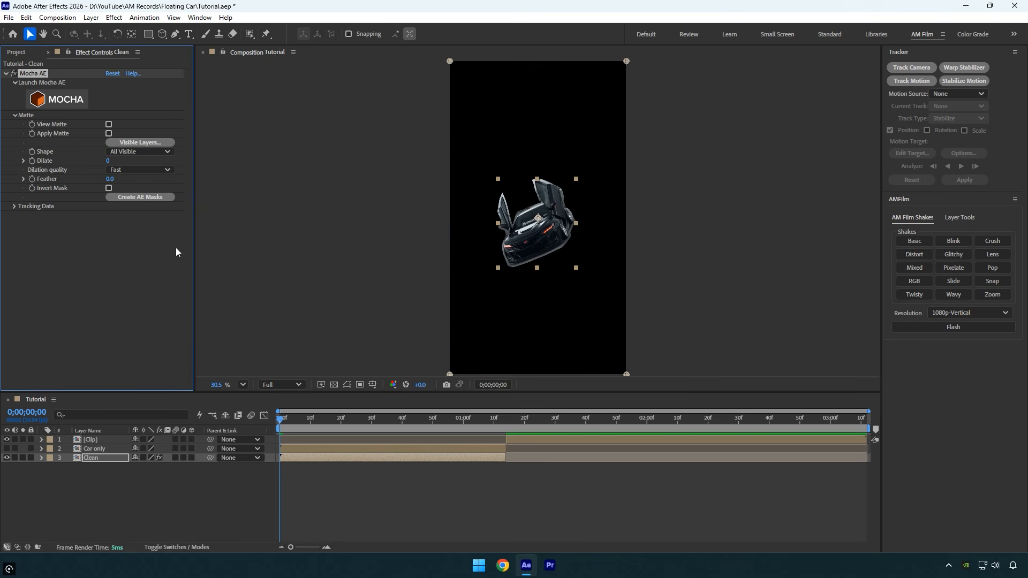
key(m)
click(148, 467)
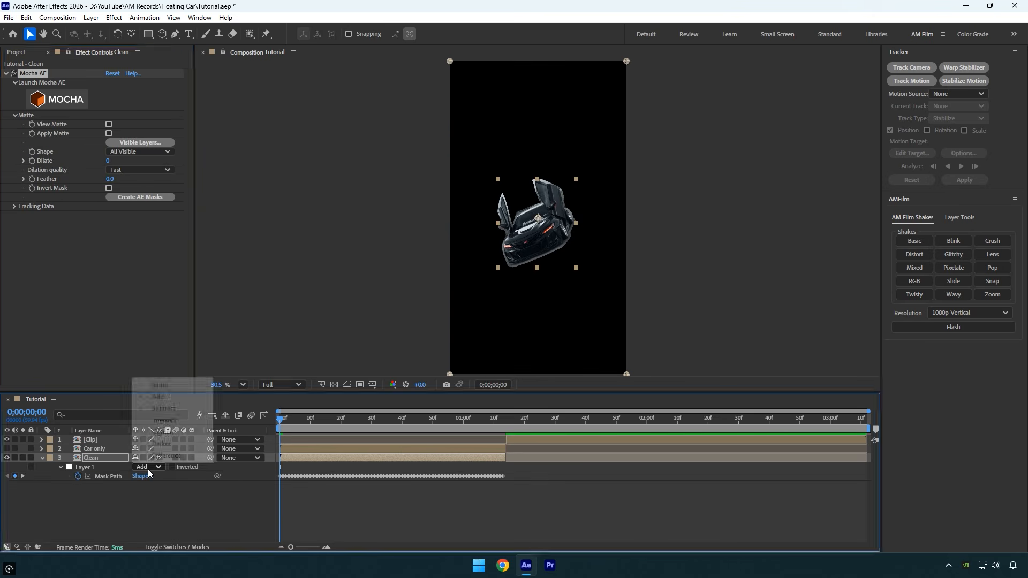
click(169, 409)
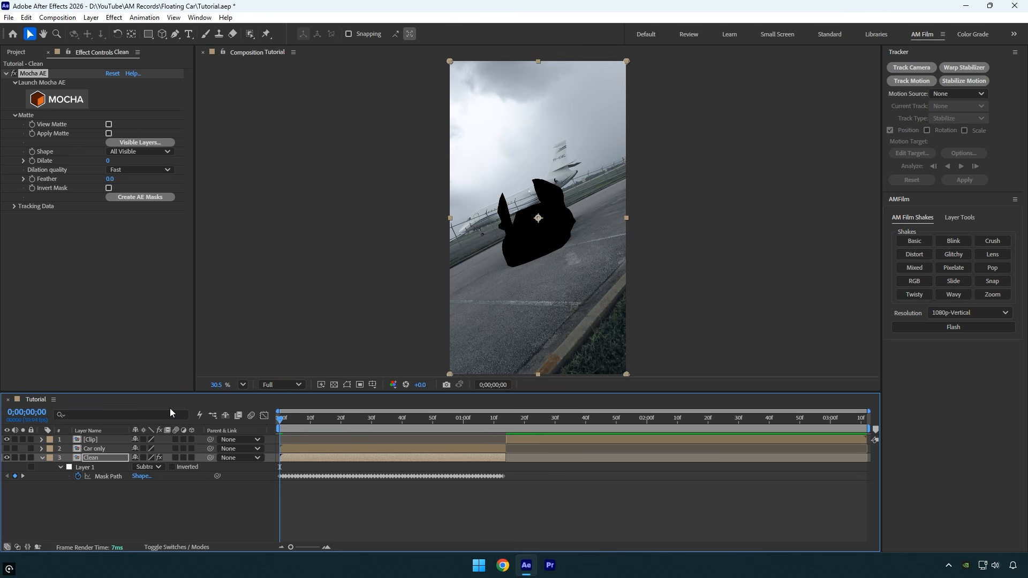
click(42, 458)
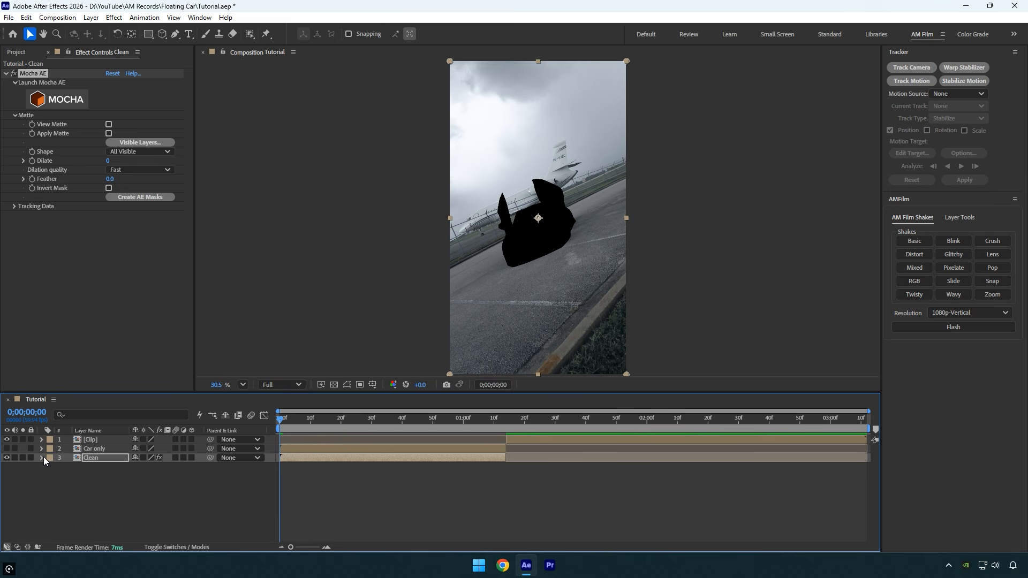
Step: Open Content-Aware Fill and set Alpha Expansion to 3, with the Surface fill method and Moderate lighting correction
click(200, 17)
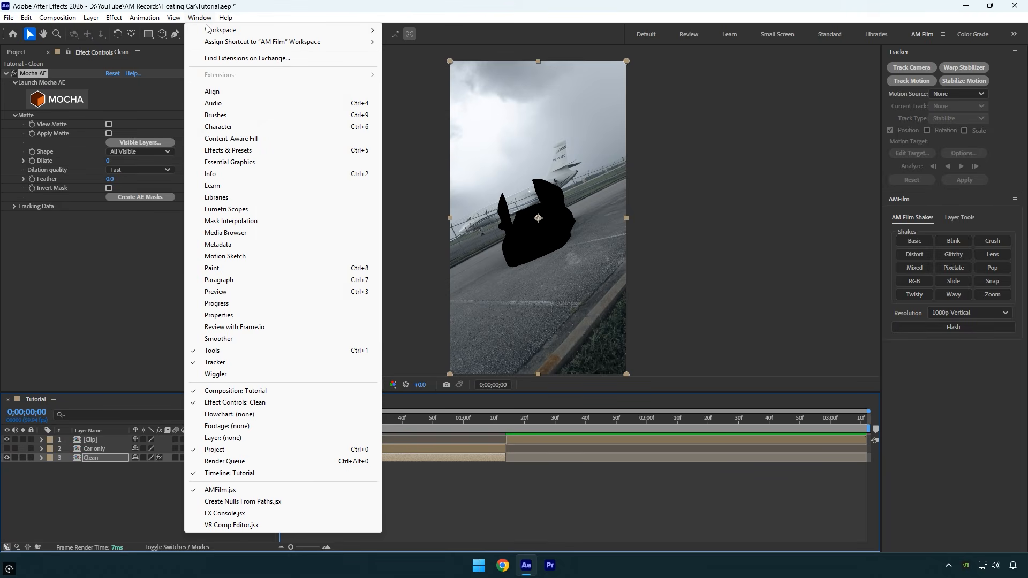
click(227, 139)
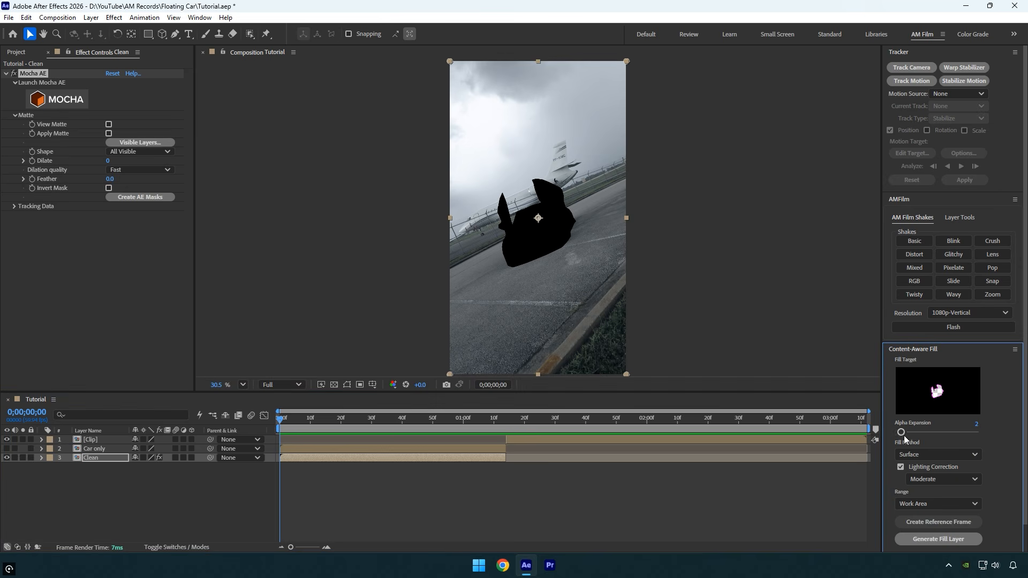
scroll(990, 381, down, 1)
drag(978, 395, 1001, 393)
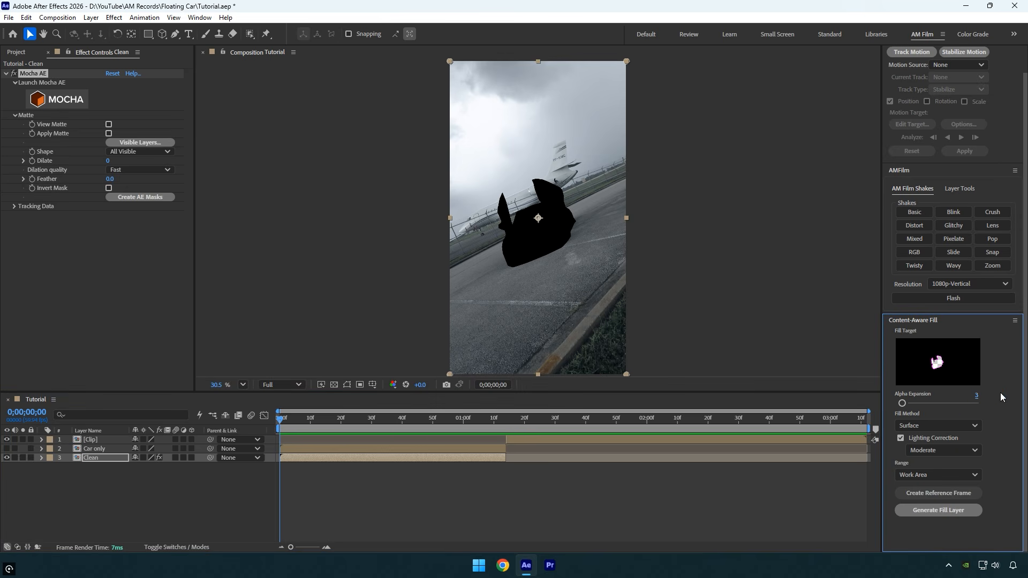
click(969, 426)
click(946, 455)
click(981, 449)
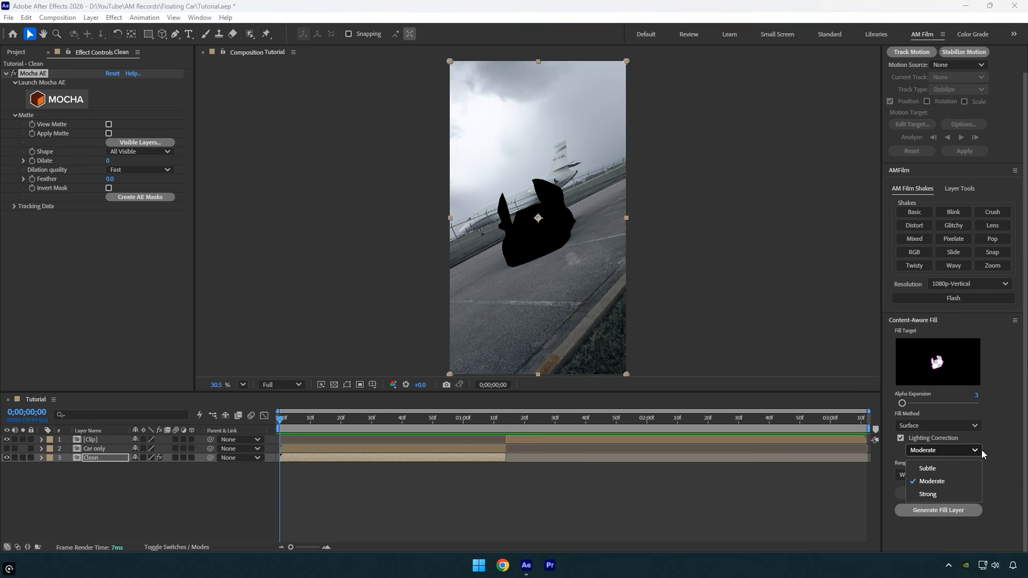
click(965, 477)
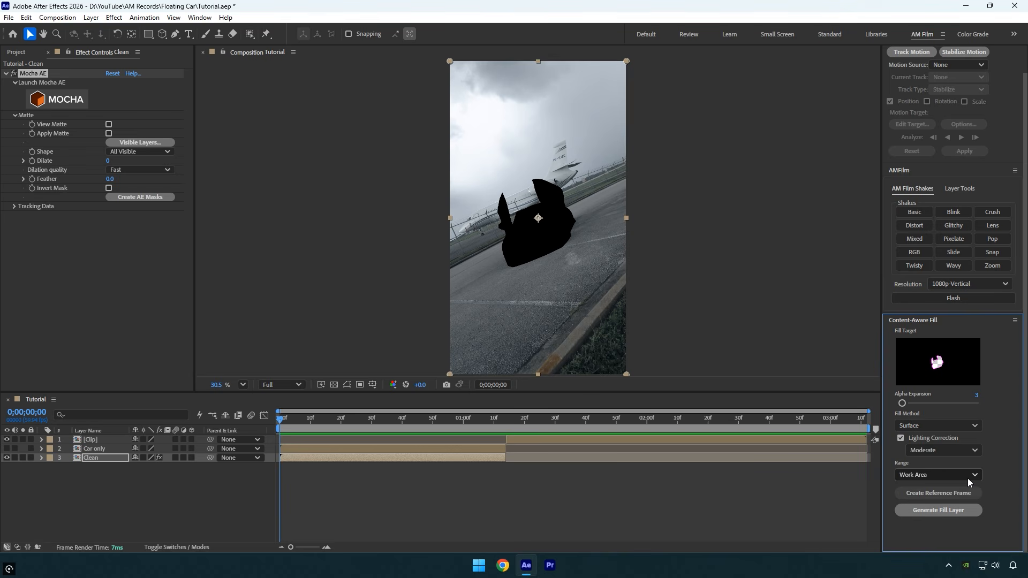
Step: Generate a fill layer over a work area limited to the Clean layer's duration, and restore the full work area
drag(868, 428, 503, 465)
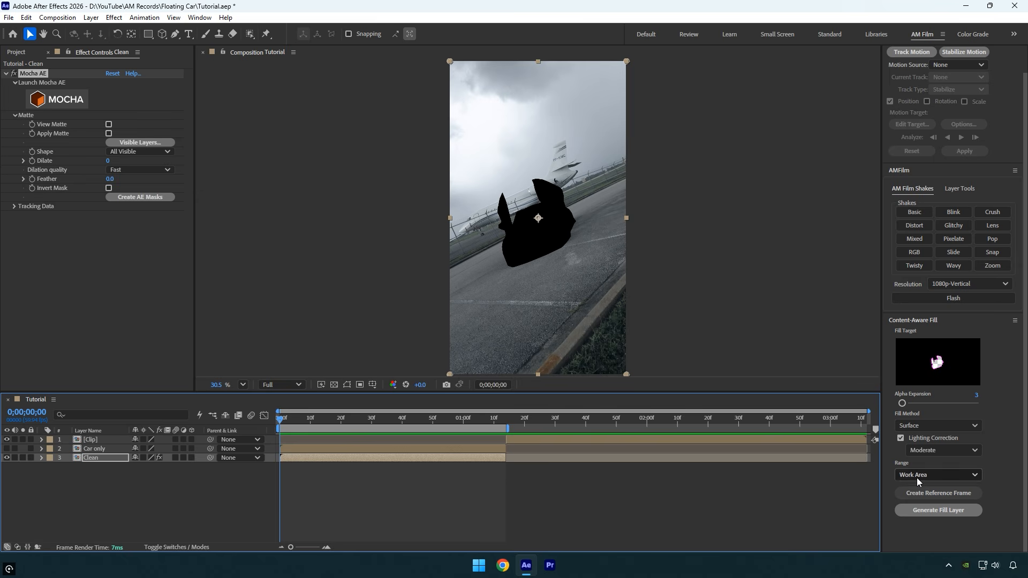
click(908, 510)
click(909, 509)
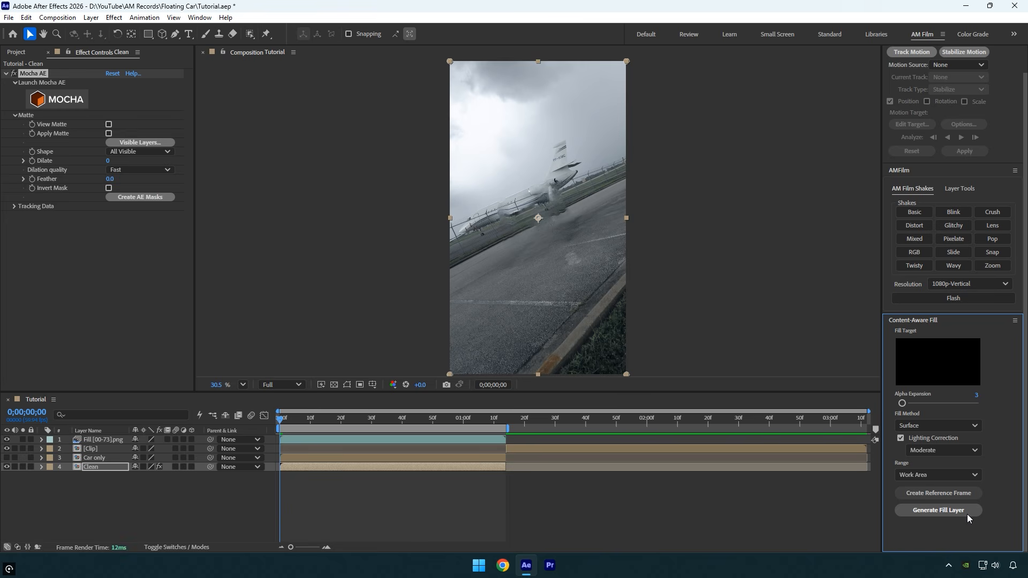
drag(280, 418, 354, 428)
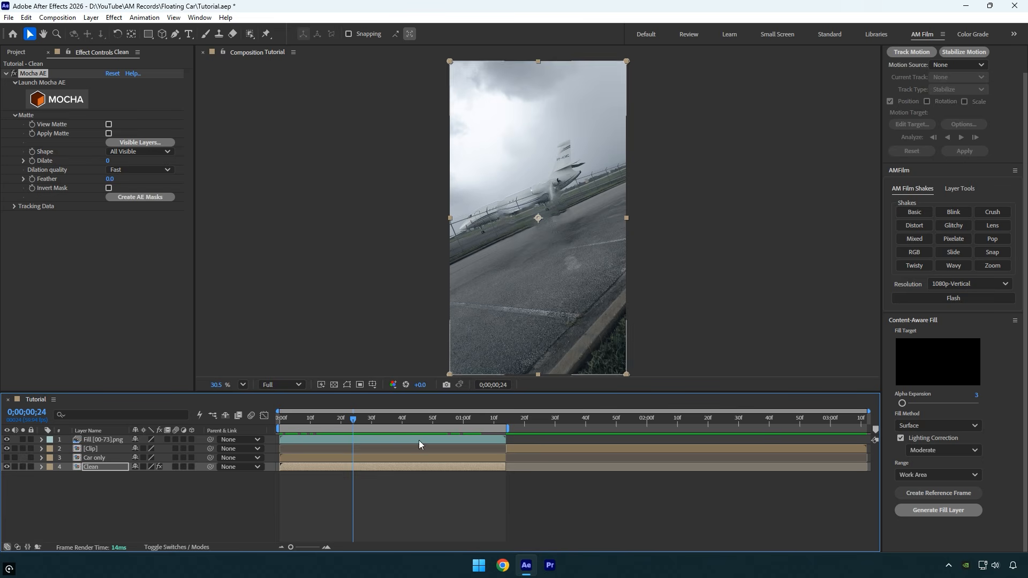
drag(509, 429, 875, 440)
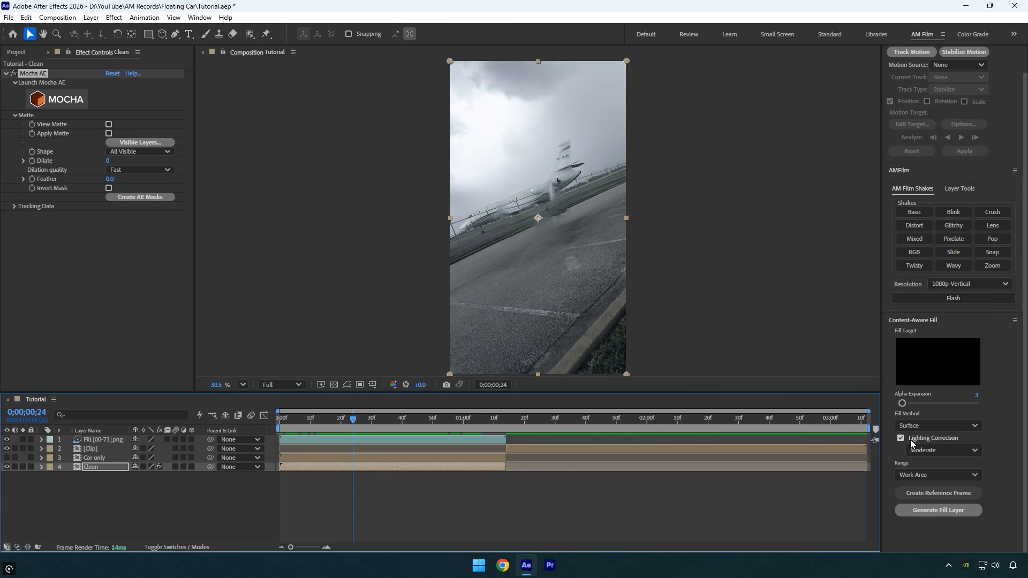
Step: Move the generated fill layer directly below the Car only layer and make Car only visible
click(99, 440)
drag(99, 440, 99, 462)
click(6, 449)
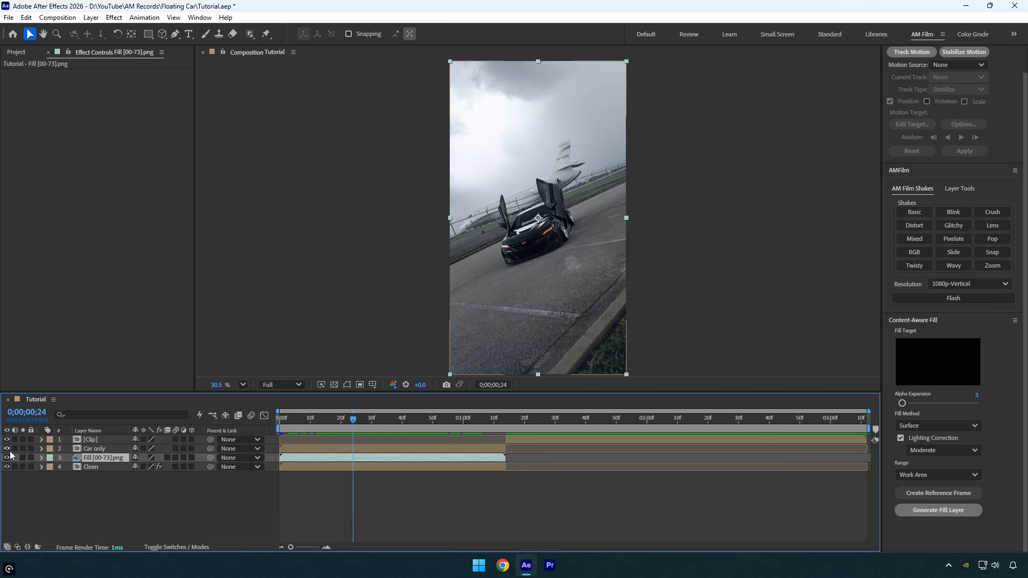
Step: Select the car on the Car only layer with the Object Matte tool, starting from the first frame
drag(343, 429, 248, 430)
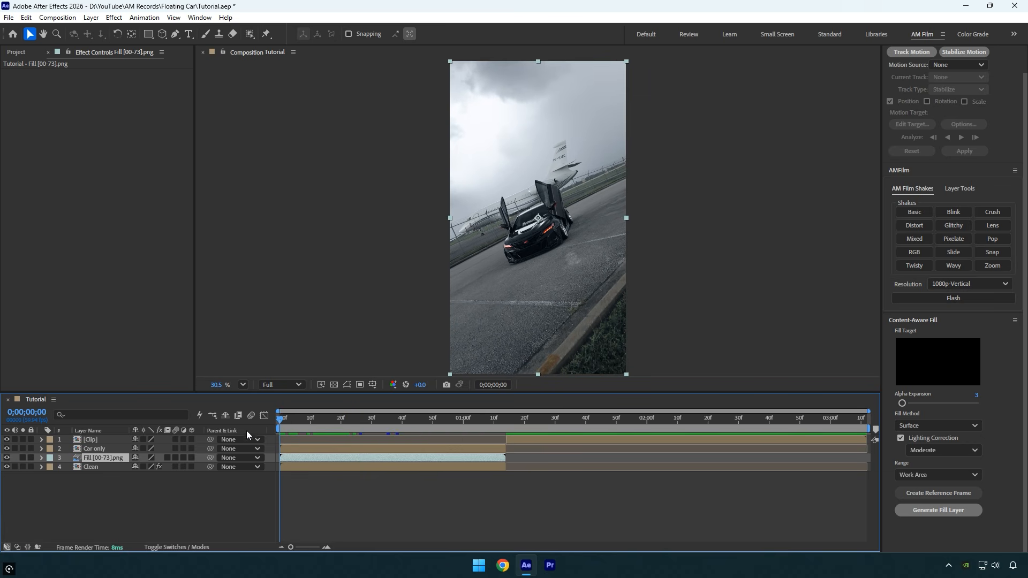
click(303, 449)
click(252, 35)
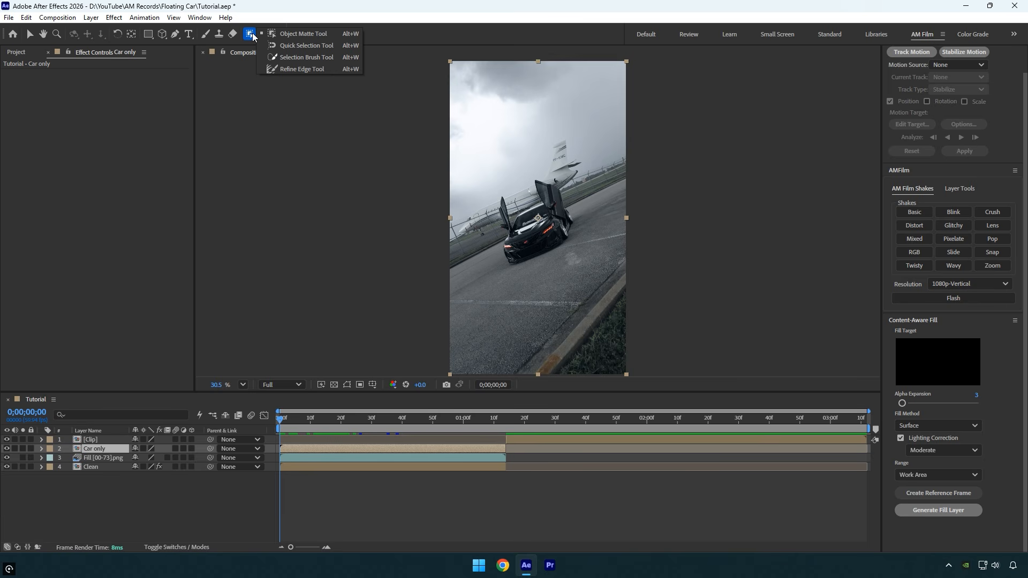
click(319, 35)
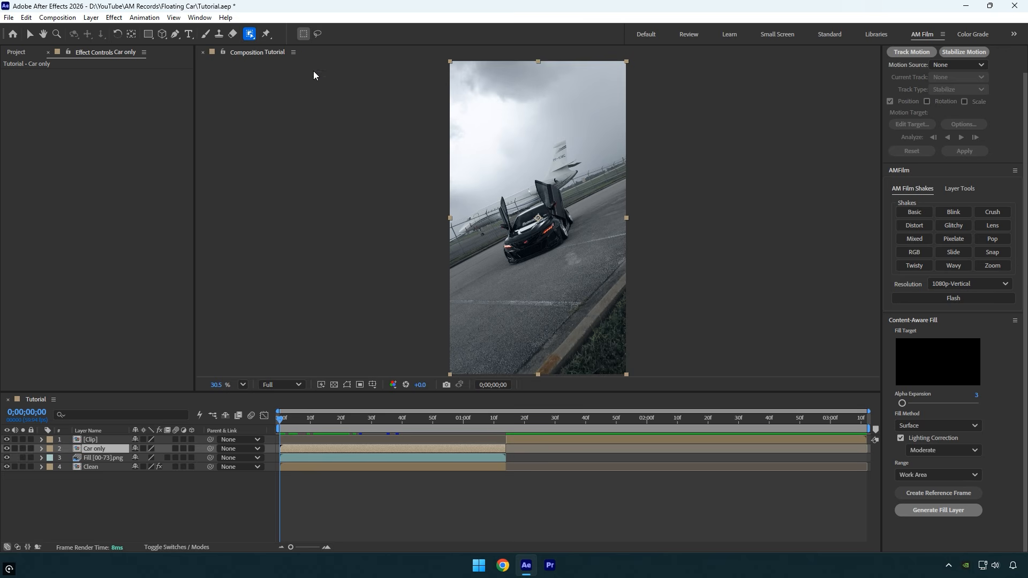
double_click(529, 228)
click(632, 218)
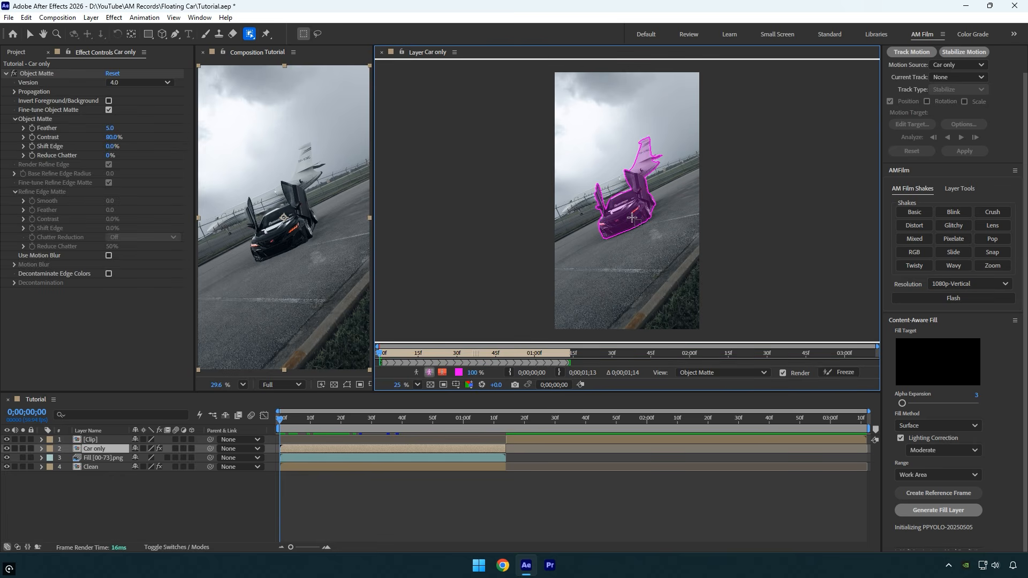
Step: Refine the car matte with the Quick Selection tool, subtracting the airplane tail and adding the roof edge beside the open door
scroll(633, 218, up, 5)
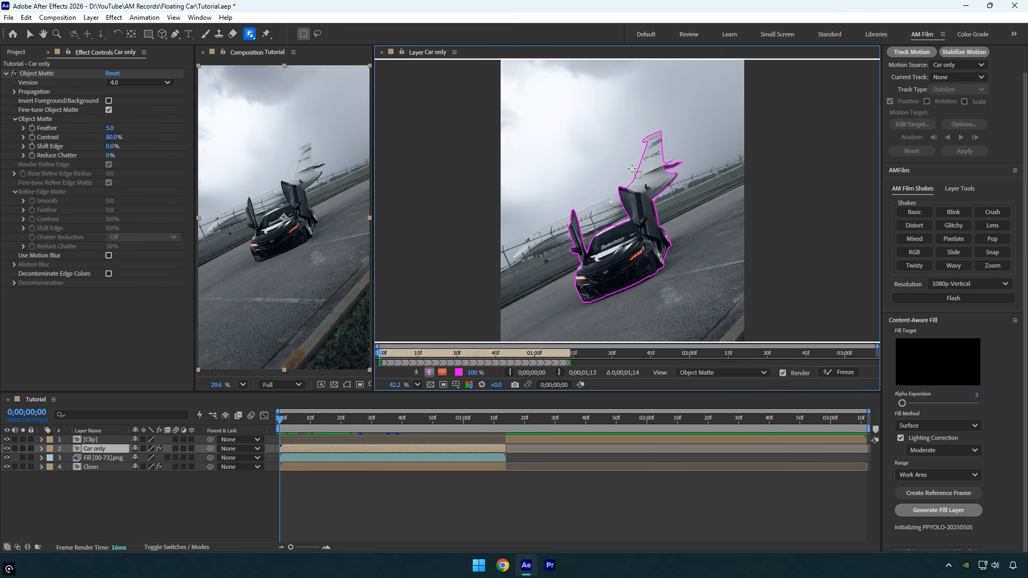
click(250, 36)
click(281, 46)
drag(622, 177, 694, 204)
drag(719, 159, 643, 161)
scroll(620, 244, up, 7)
drag(624, 258, 663, 243)
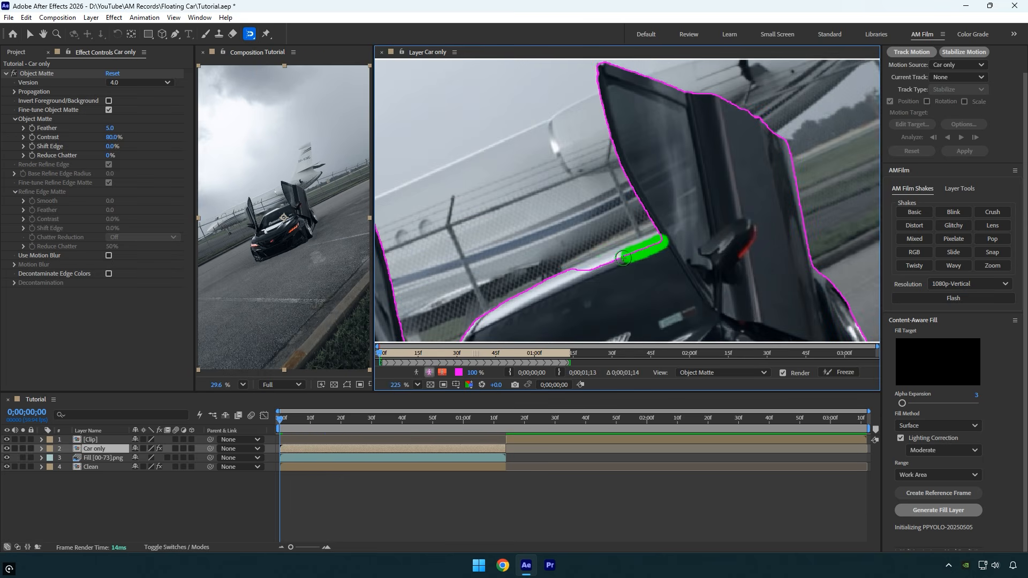
scroll(681, 234, down, 10)
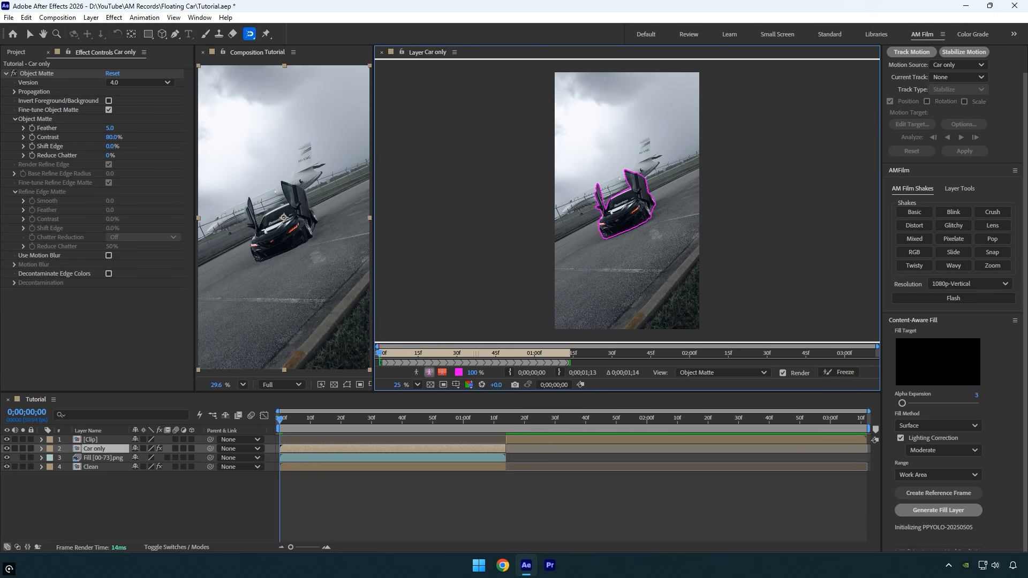
Step: Freeze the Object Matte propagation on the Car only layer and return to the composition view
click(848, 372)
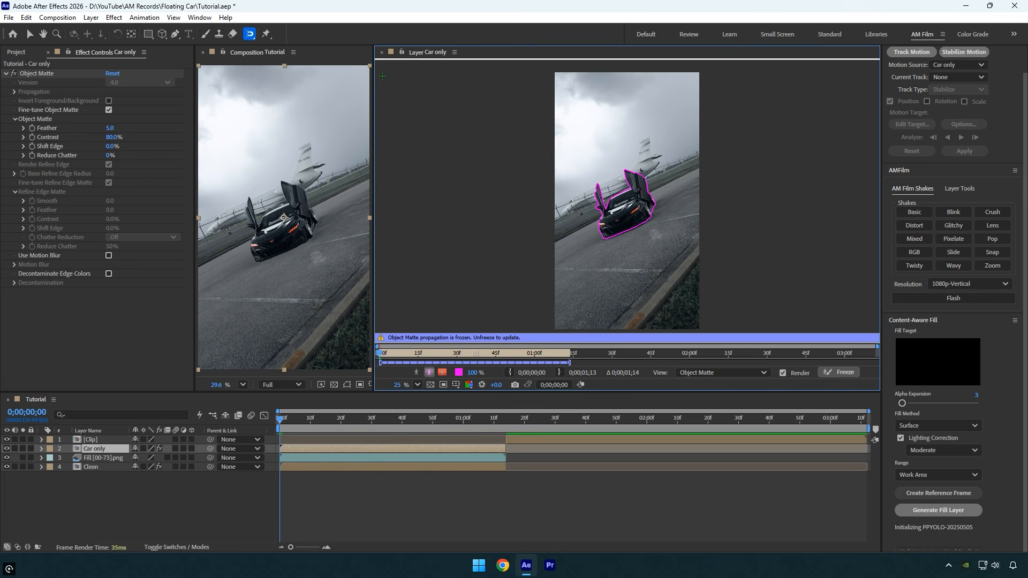
click(381, 52)
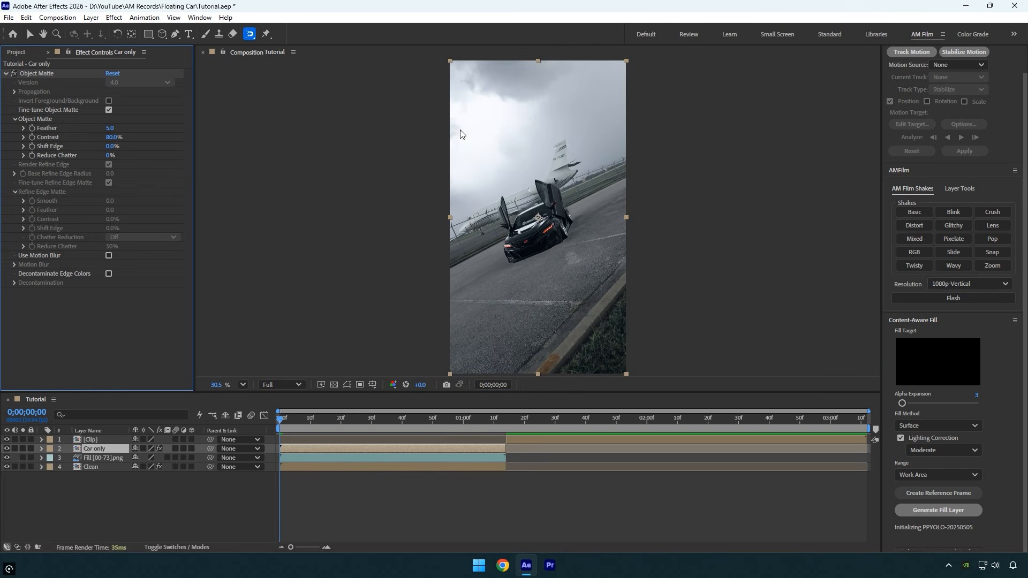
Step: Try moving the isolated Car only layer upward in the composition
click(365, 450)
key(v)
drag(518, 253, 535, 221)
Step: Separate the Car only layer's Position dimensions and add a Y Position keyframe at 0;00;01;13
drag(499, 421, 503, 423)
key(p)
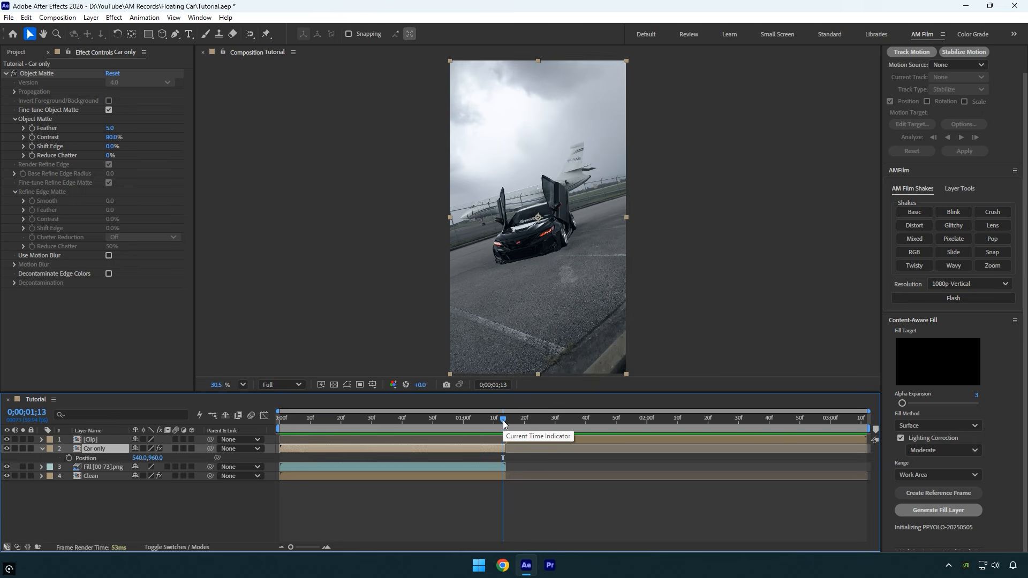
right_click(83, 462)
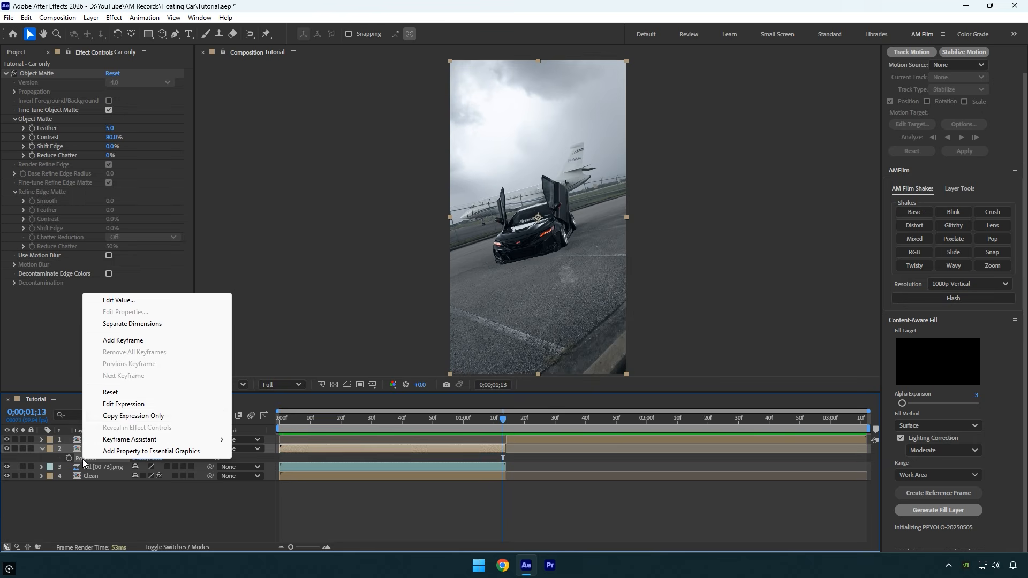
click(118, 324)
click(172, 466)
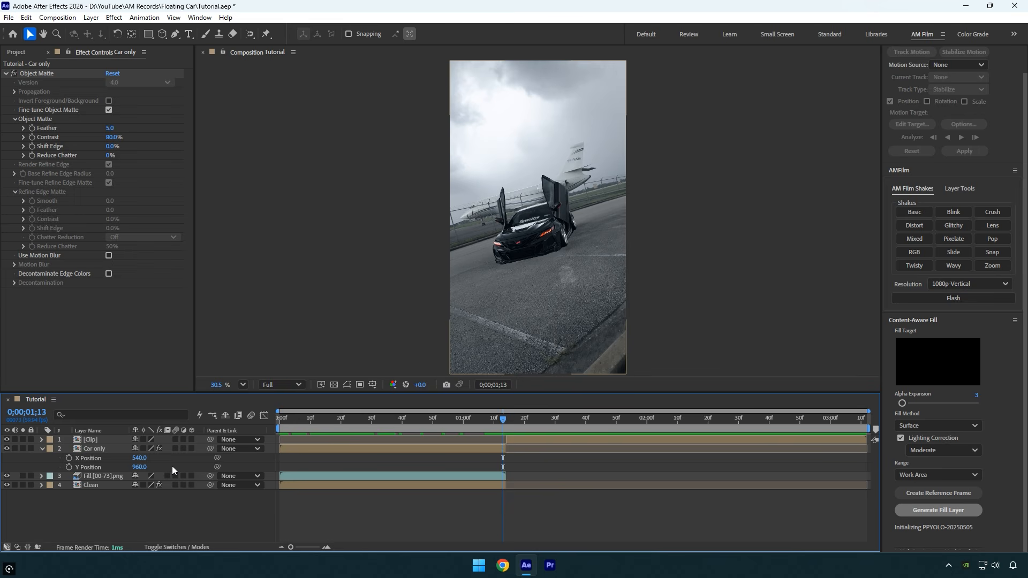
click(66, 467)
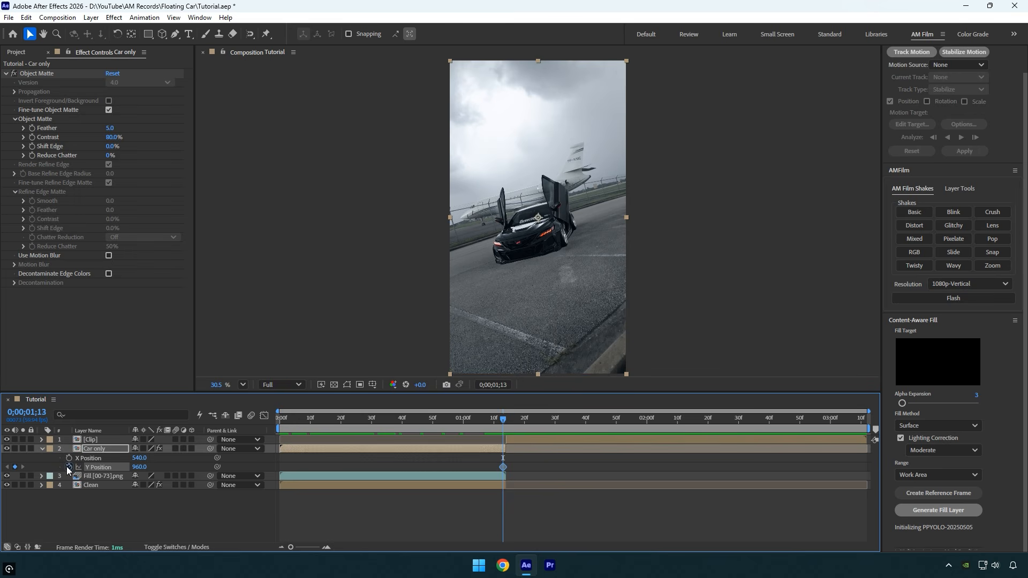
Step: Set Y Position to 382 at 0;00;00;00 and apply Easy Ease to the Y Position keyframes
drag(500, 423, 277, 424)
drag(142, 469, 107, 468)
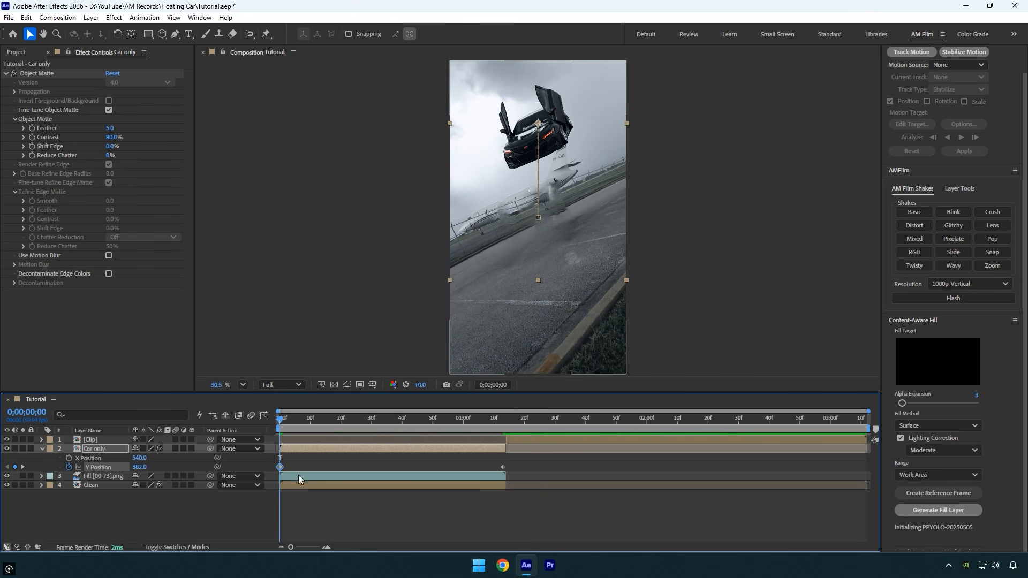
drag(534, 459, 277, 478)
key(F9)
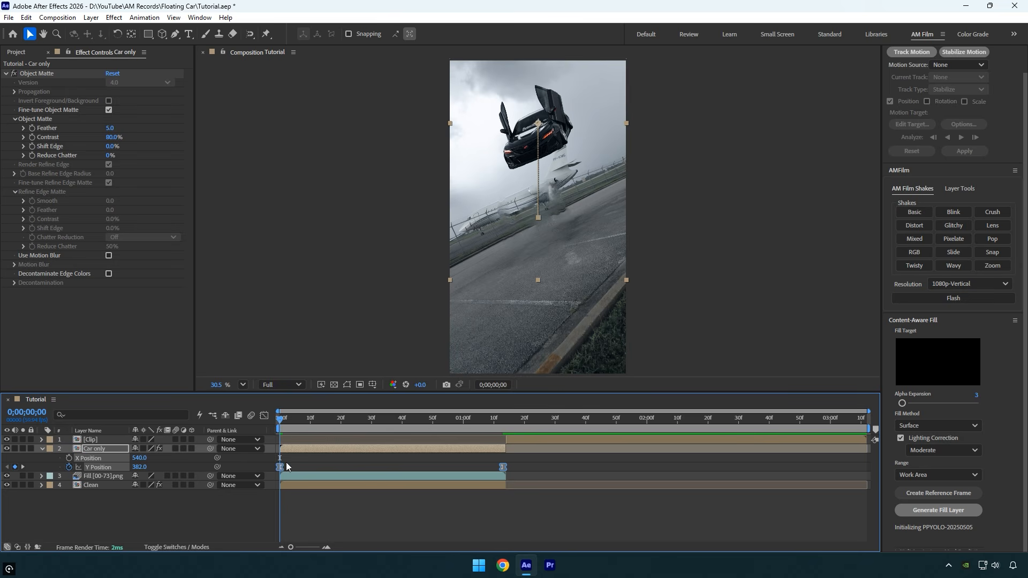
Step: Shape the Y Position value graph with a slow start and an abrupt, un-eased landing, and preview the motion
click(263, 416)
right_click(323, 461)
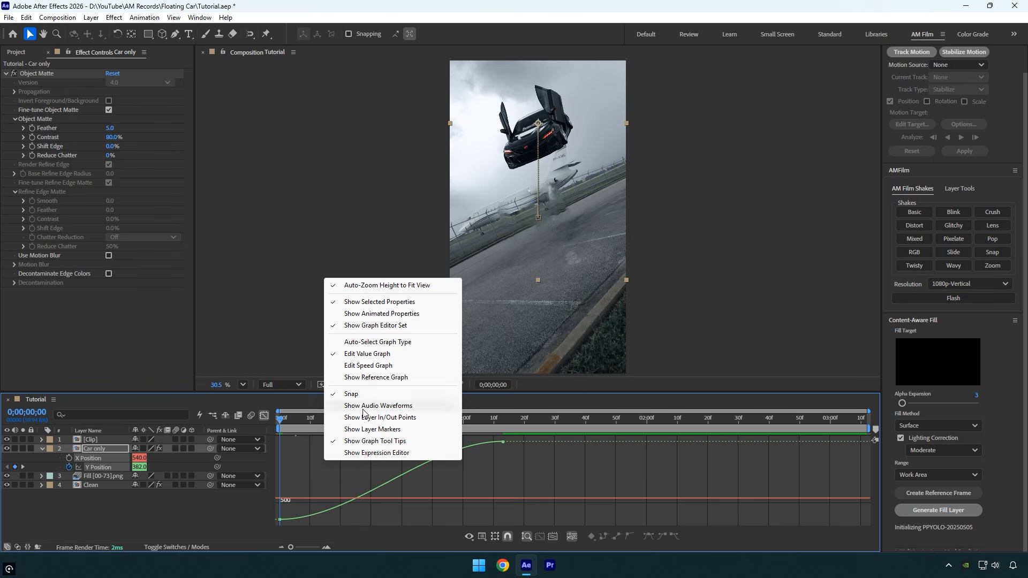
click(379, 354)
click(110, 467)
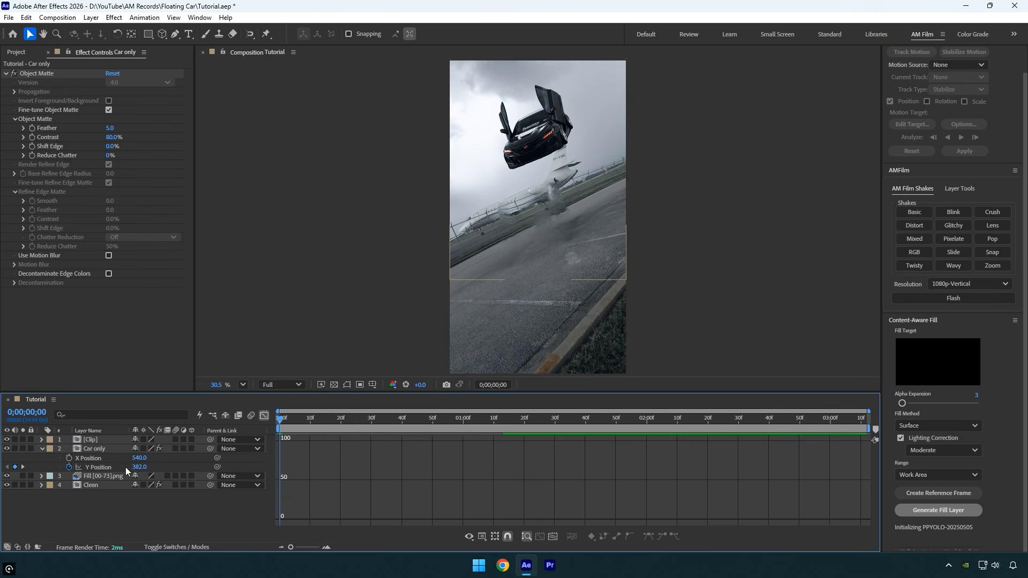
click(280, 519)
drag(355, 520, 390, 519)
drag(428, 443, 503, 444)
key(space)
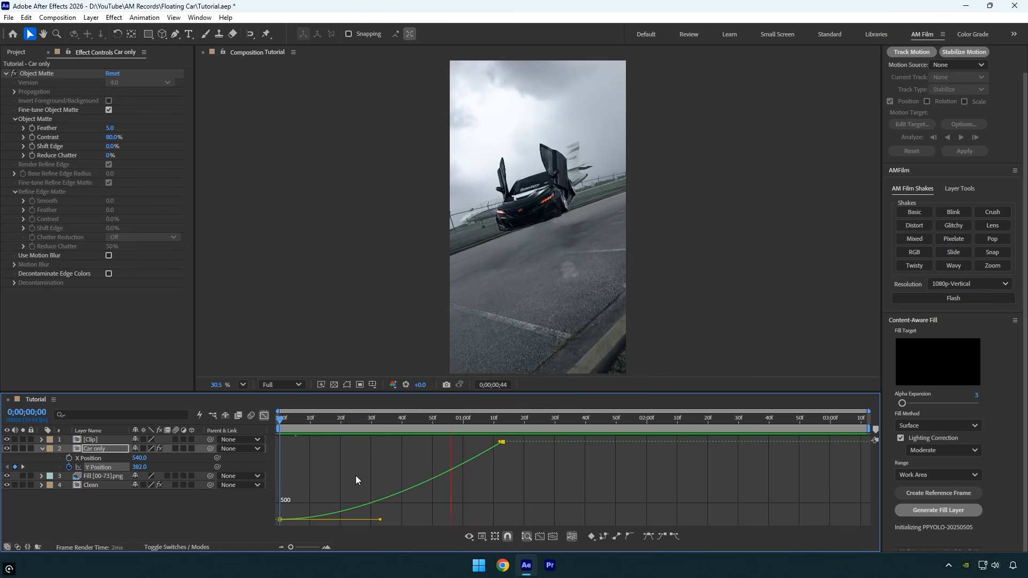
key(space)
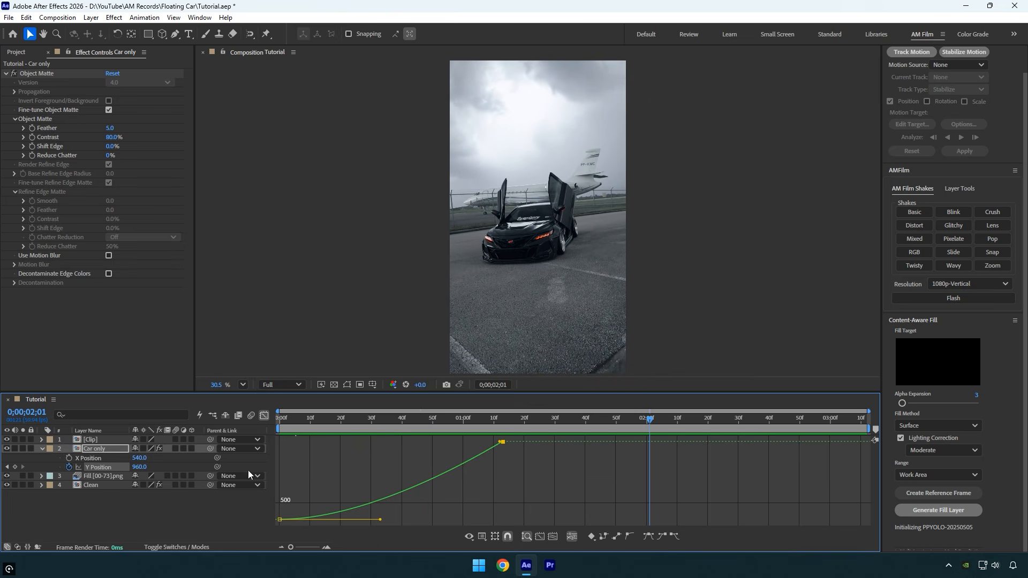
Step: Enable motion blur on the Car only layer and lengthen the first Y Position keyframe's handle for a steeper drop, previewing the result
click(175, 449)
drag(283, 420, 316, 425)
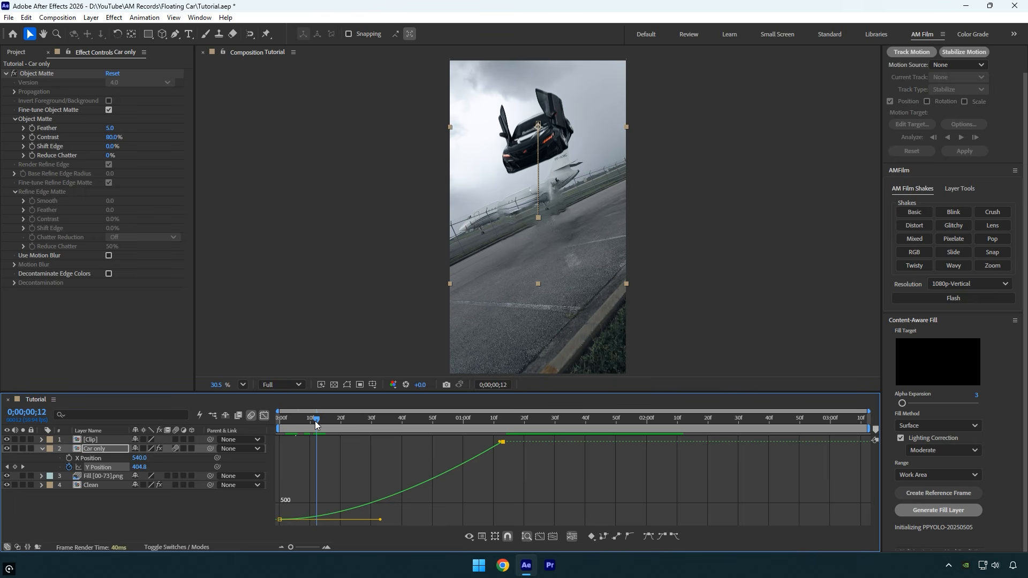
drag(380, 519, 467, 513)
key(space)
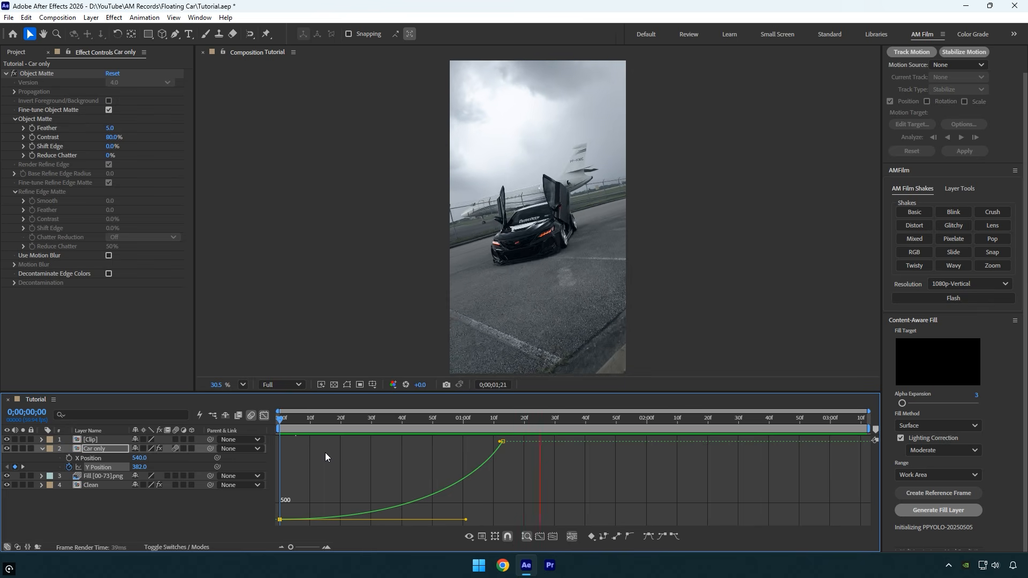
key(shift+F3)
Step: Add an AM Film Shake layer above the Clip layer starting at 0;00;01;14, and preview the composition from the beginning
drag(474, 421, 506, 420)
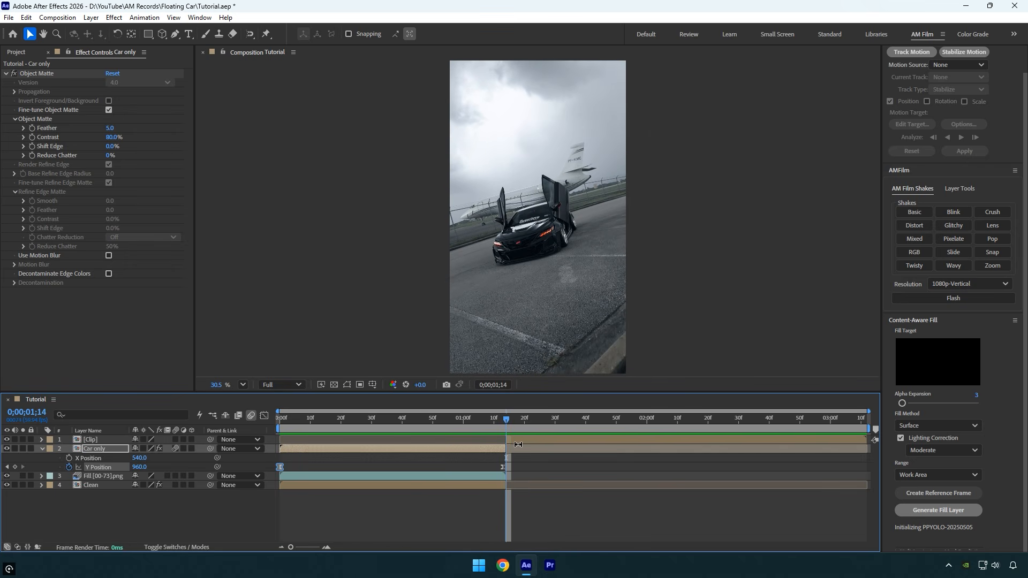
click(519, 441)
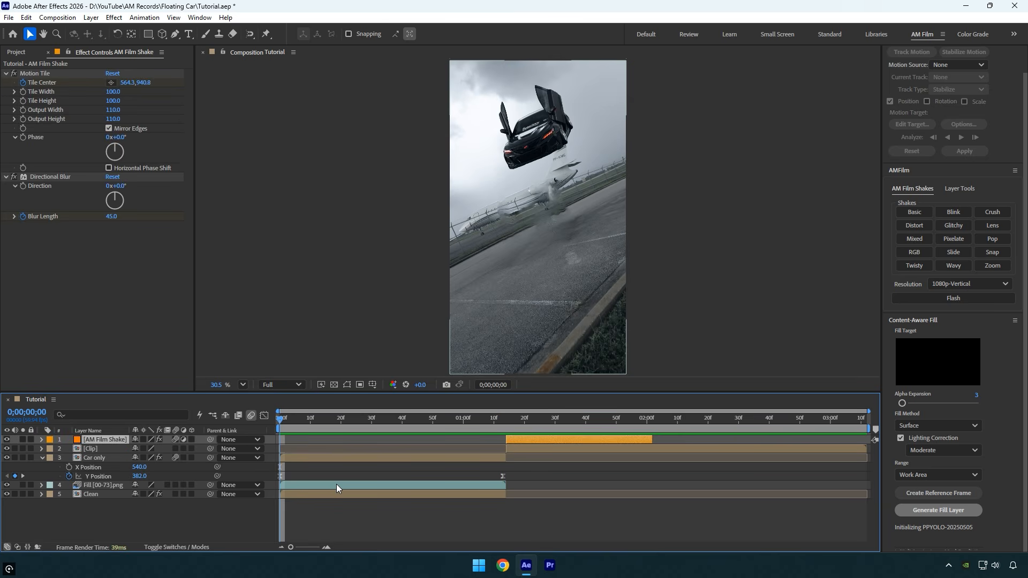
key(space)
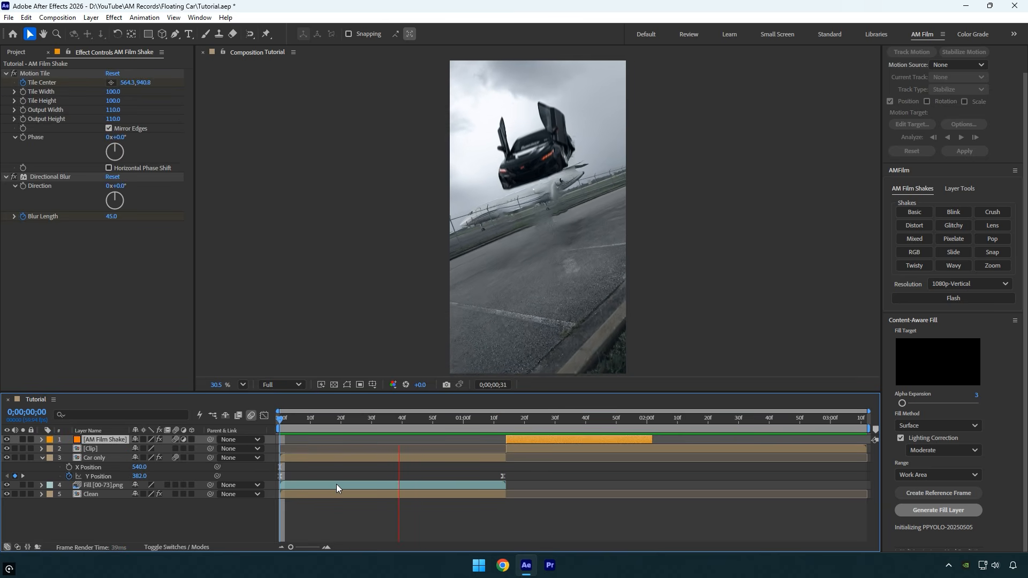